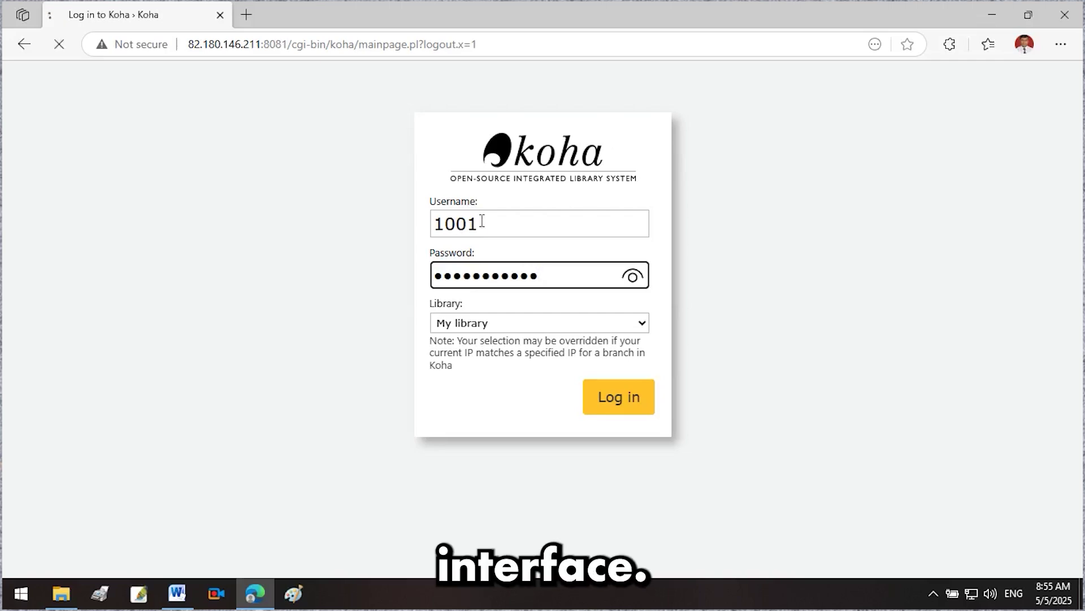
# Open Cataloging's Export catalog data page, review the Output format options, then return home.
pyautogui.click(679, 176)
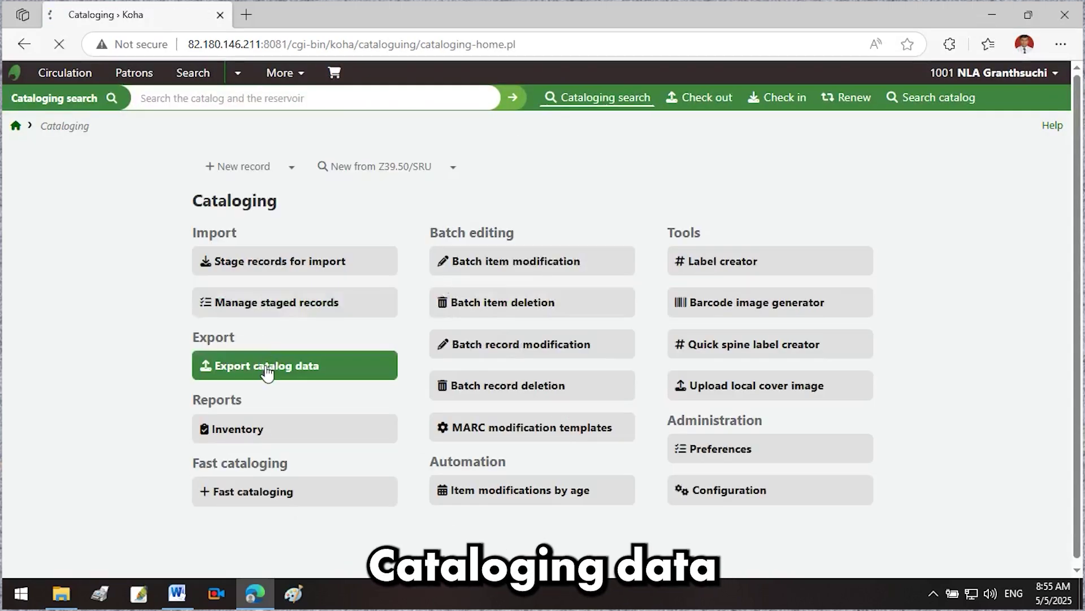
pyautogui.click(267, 371)
pyautogui.scroll(-2, 1076, 238)
pyautogui.moveTo(1075, 238); pyautogui.dragTo(1065, 475)
pyautogui.click(349, 413)
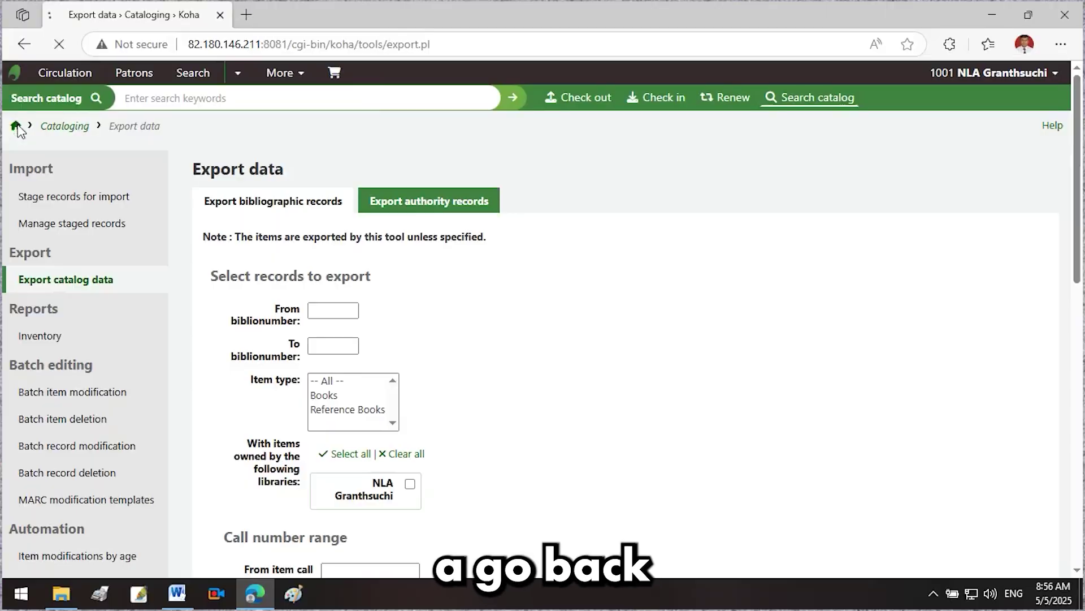
pyautogui.click(15, 124)
# Start a new profile from Tools > CSV profiles.
pyautogui.click(635, 368)
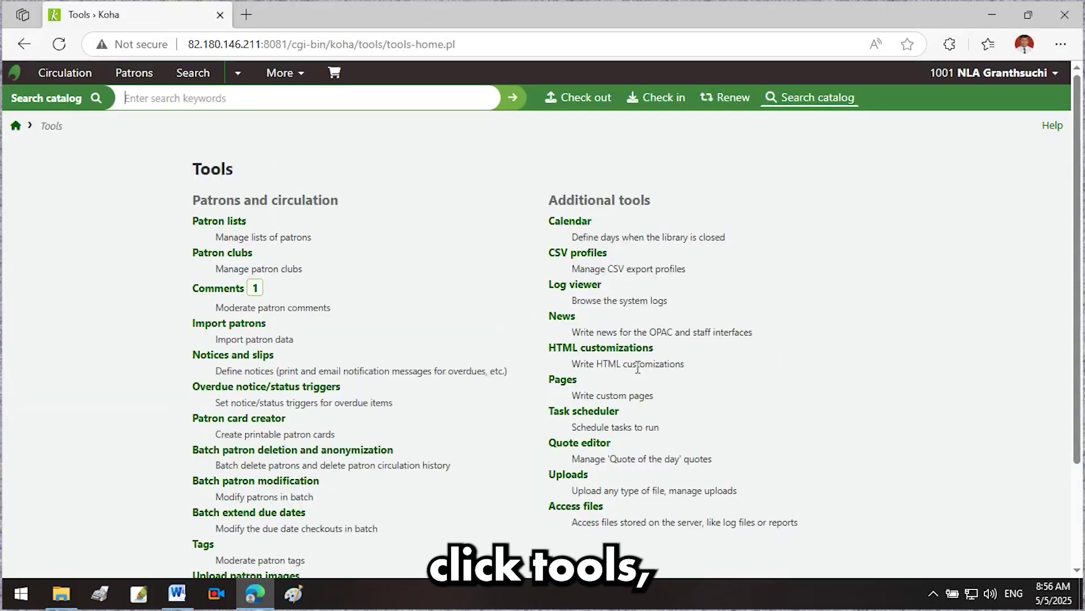
pyautogui.click(582, 253)
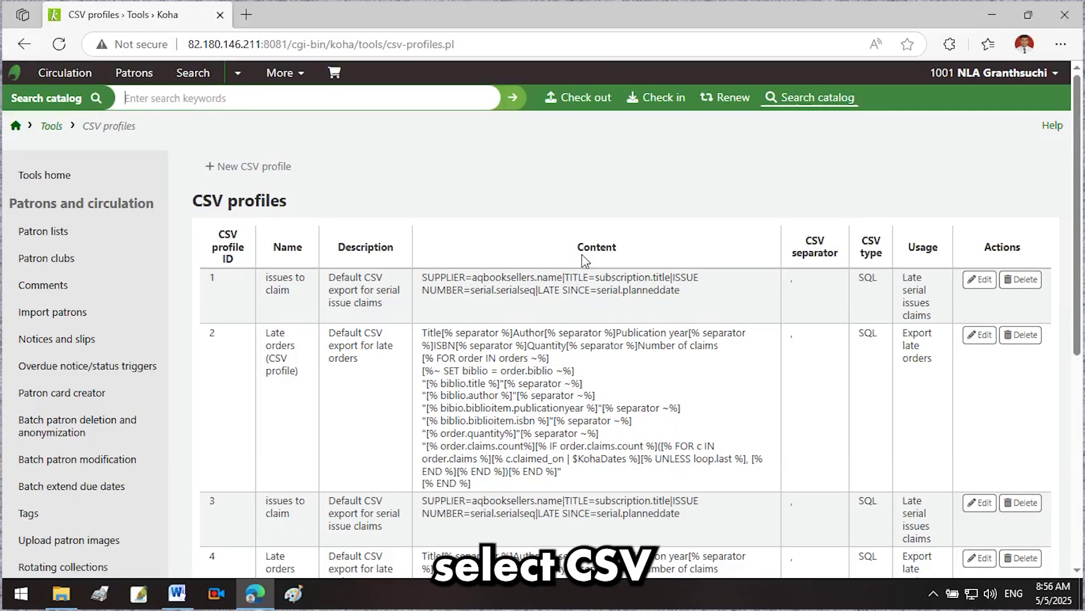
pyautogui.click(263, 166)
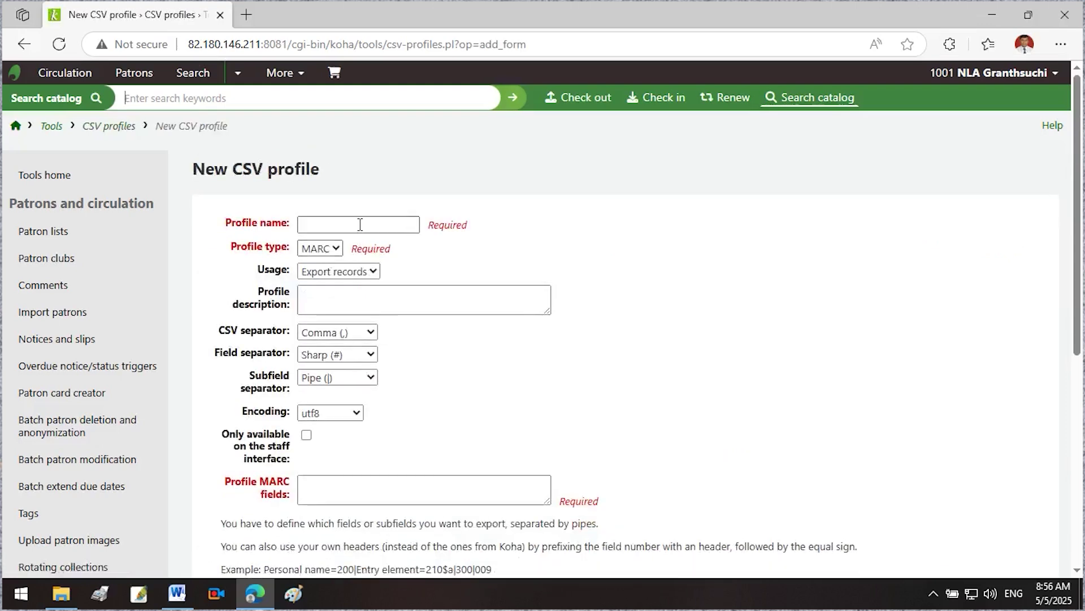
# Enter Reports as the profile name and description, and enlarge the MARC fields box.
pyautogui.click(360, 224)
pyautogui.write('Reports')
pyautogui.click(313, 302)
pyautogui.write('Report')
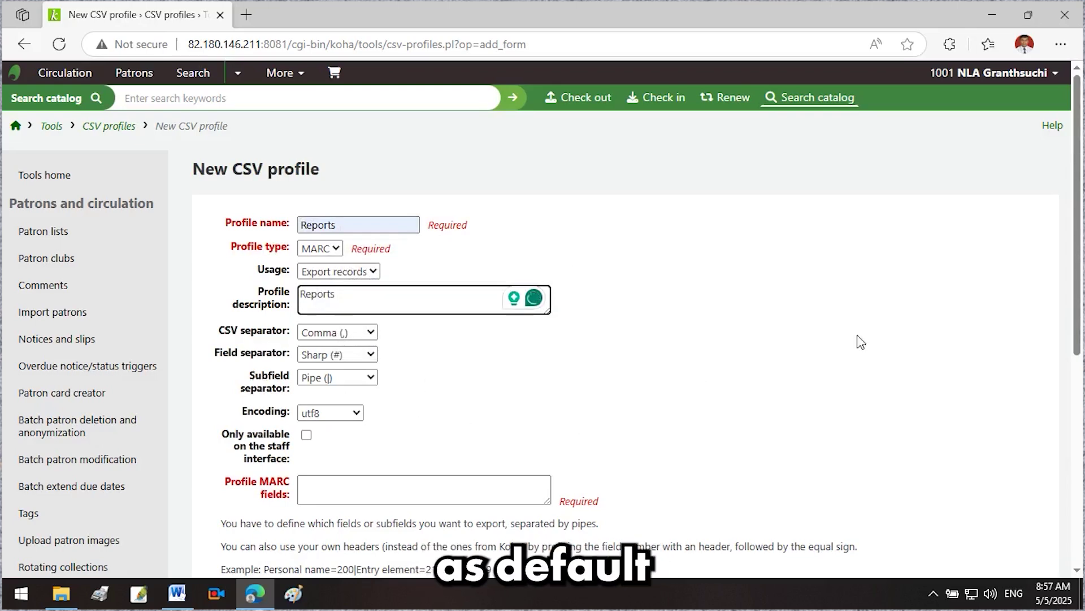
pyautogui.scroll(-1, 1077, 275)
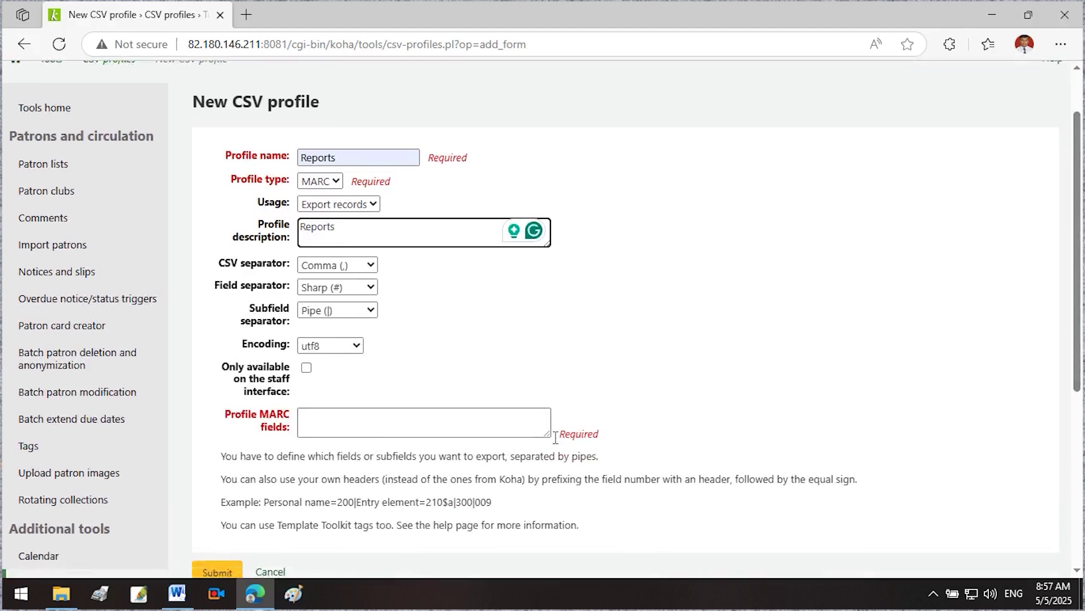
pyautogui.moveTo(547, 434); pyautogui.dragTo(644, 483)
# Paste ISBN=020$a|Title=245$a|Author=100$a|Barcode=952$p into Profile MARC fields, removing stray leading characters.
pyautogui.click(402, 436)
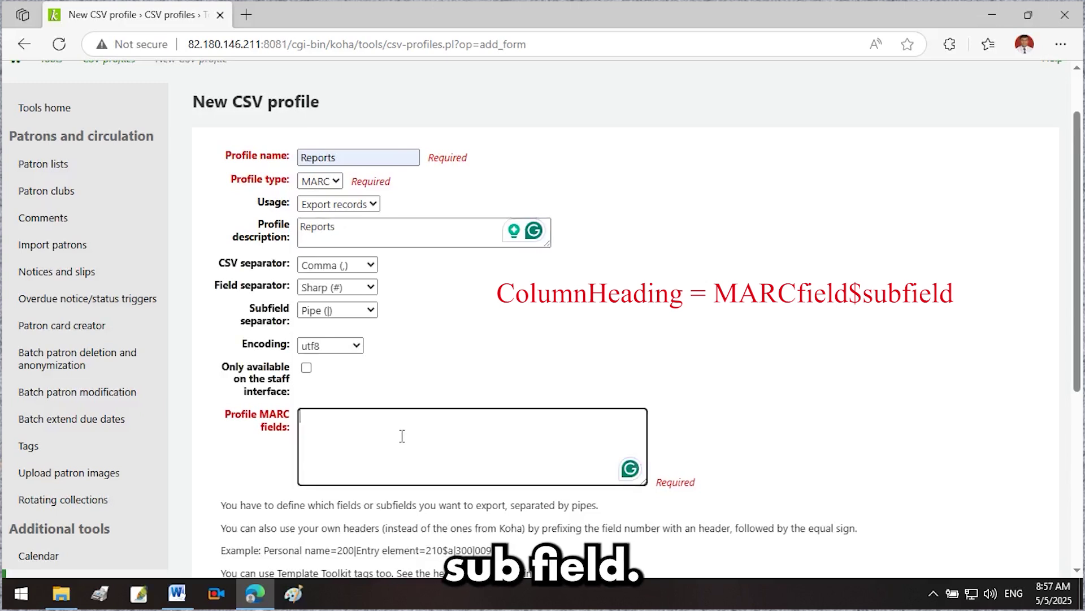
pyautogui.write('•\tISBN=020$a|Title=245$a|Author=100$a|Barcode=952$p')
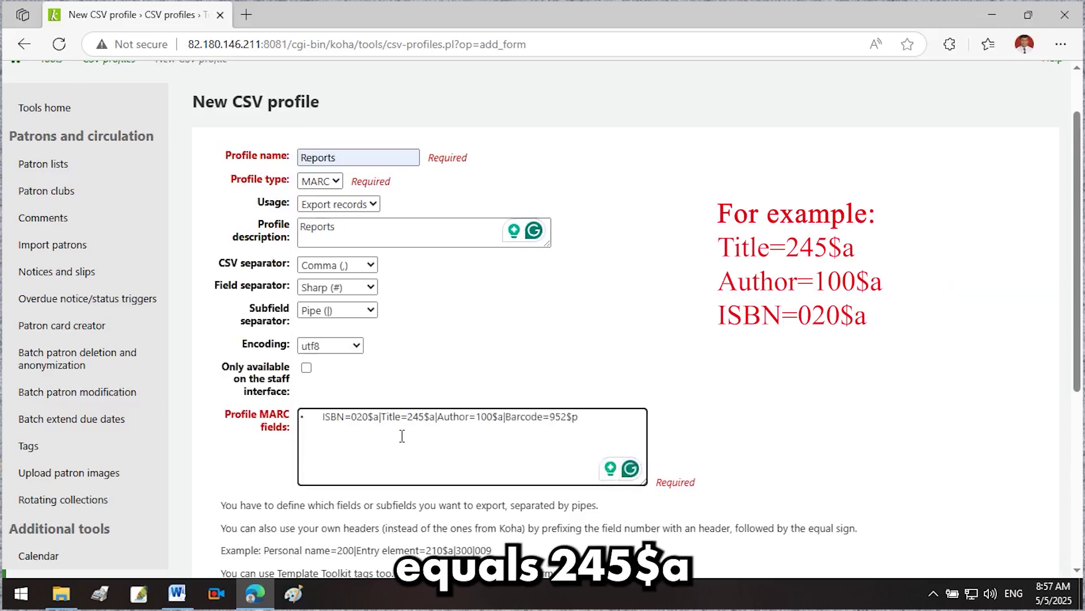
pyautogui.press('Home')
pyautogui.press('Delete')
pyautogui.press('Delete')
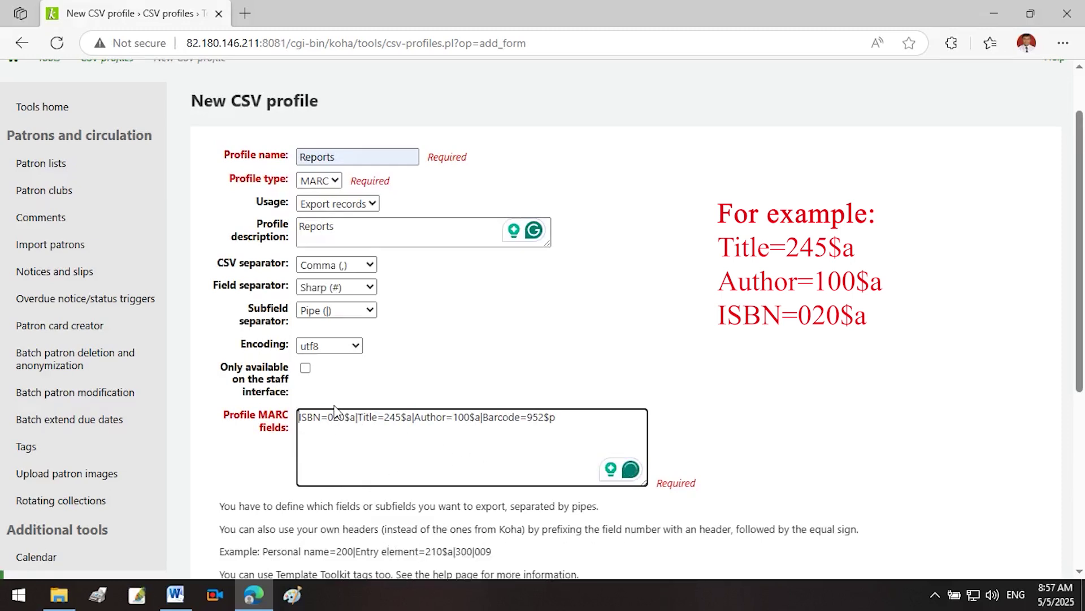
# Make the profile available only on the staff interface and highlight the ISBN=020$a mapping.
pyautogui.click(306, 370)
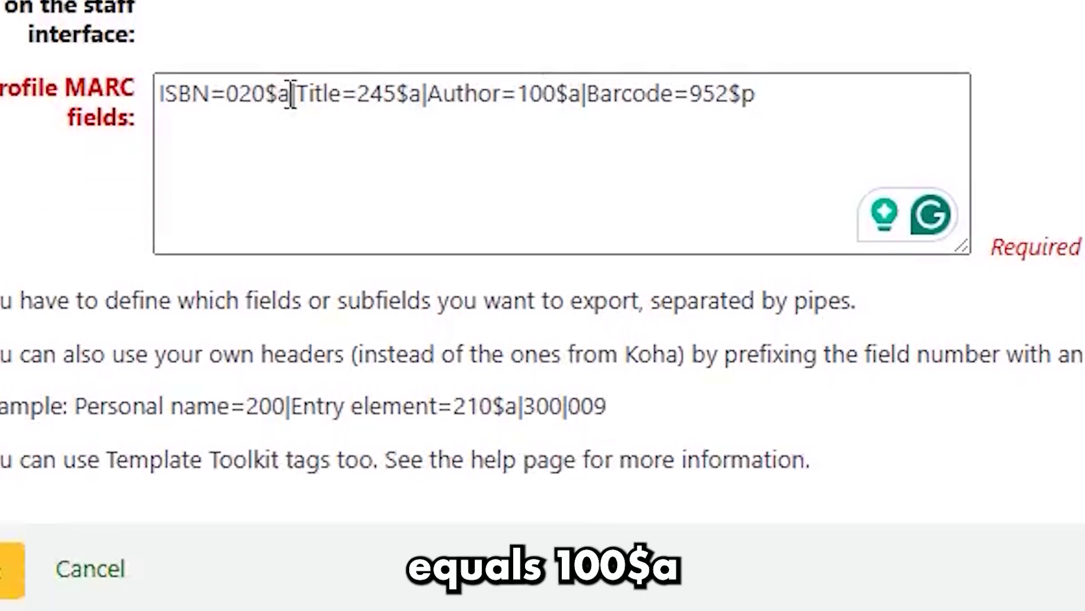
pyautogui.moveTo(290, 92); pyautogui.dragTo(158, 93)
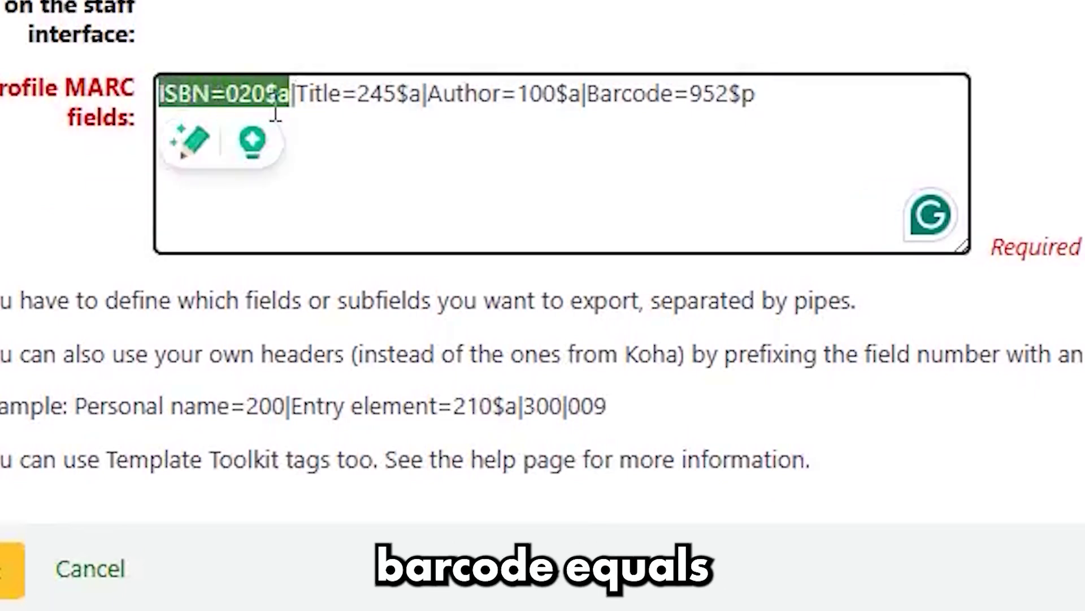
pyautogui.click(465, 95)
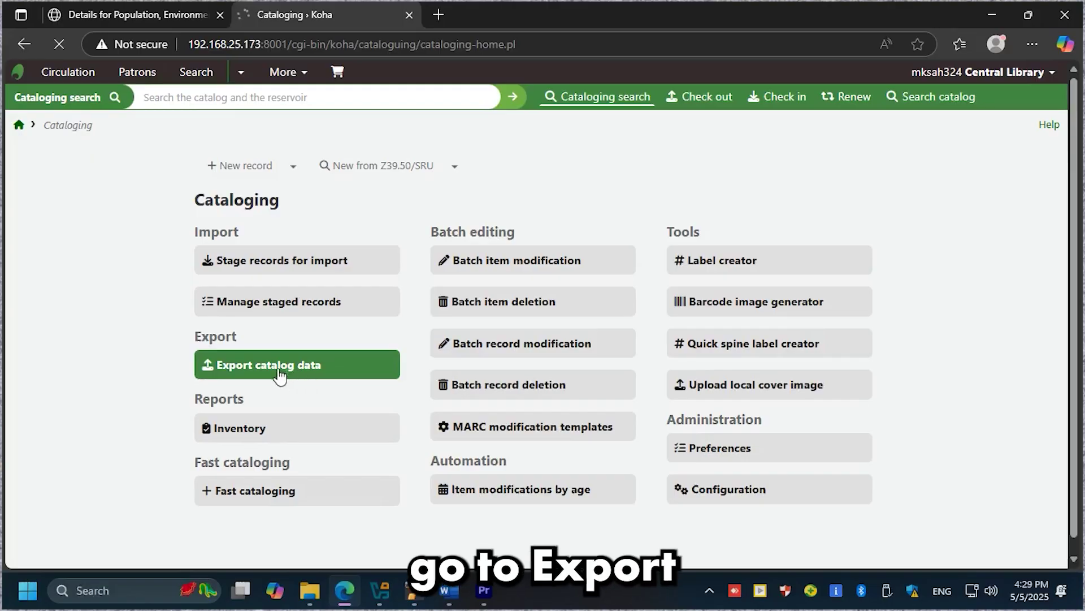
# Open the Export data page and check the starting biblionumber field.
pyautogui.click(271, 368)
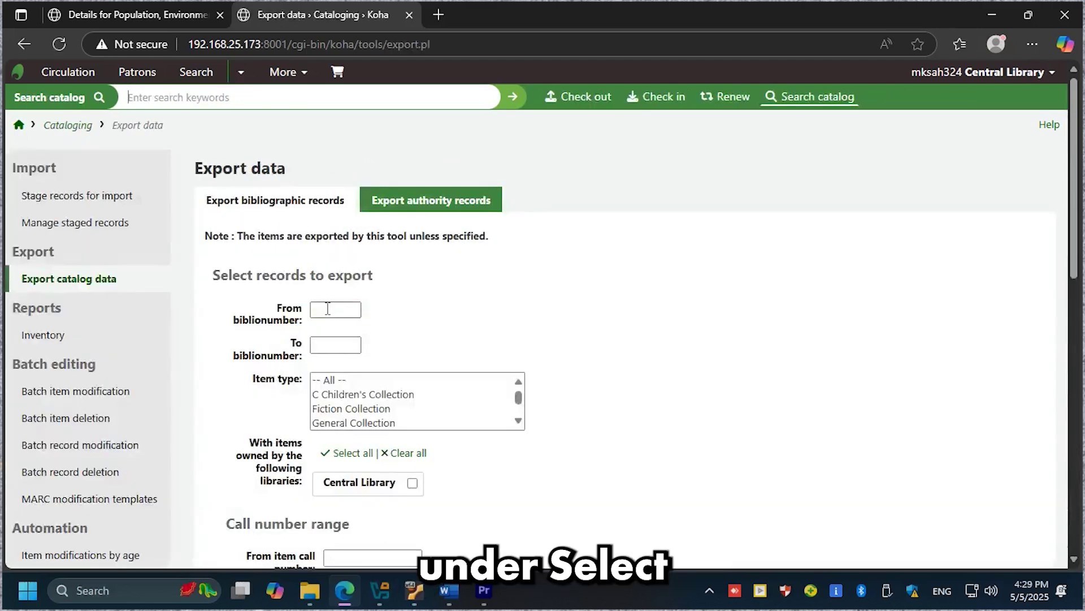
pyautogui.click(328, 311)
pyautogui.click(395, 296)
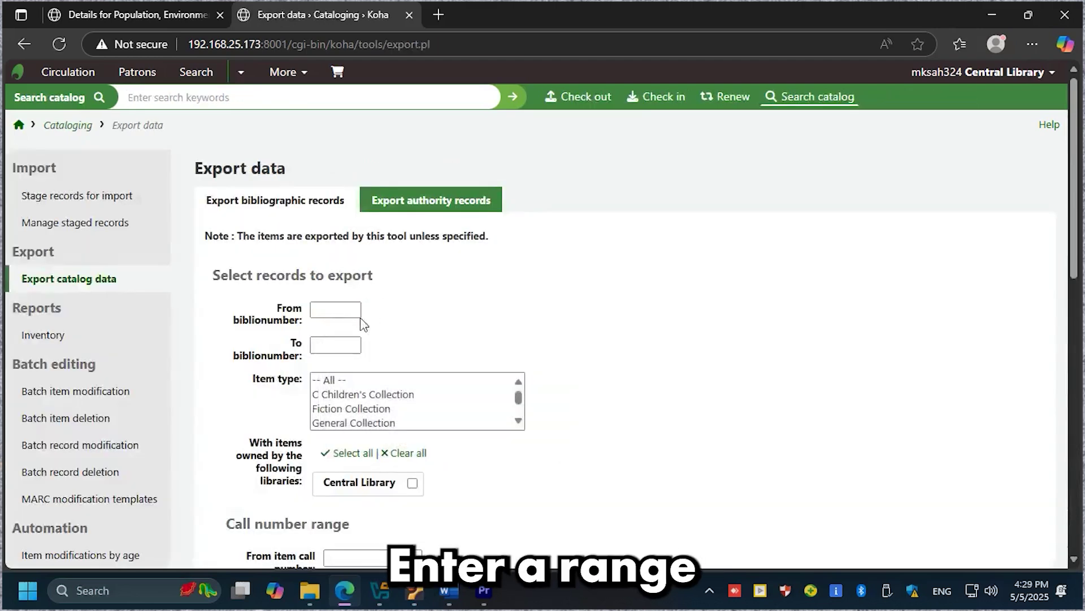
pyautogui.scroll(-1, 276, 376)
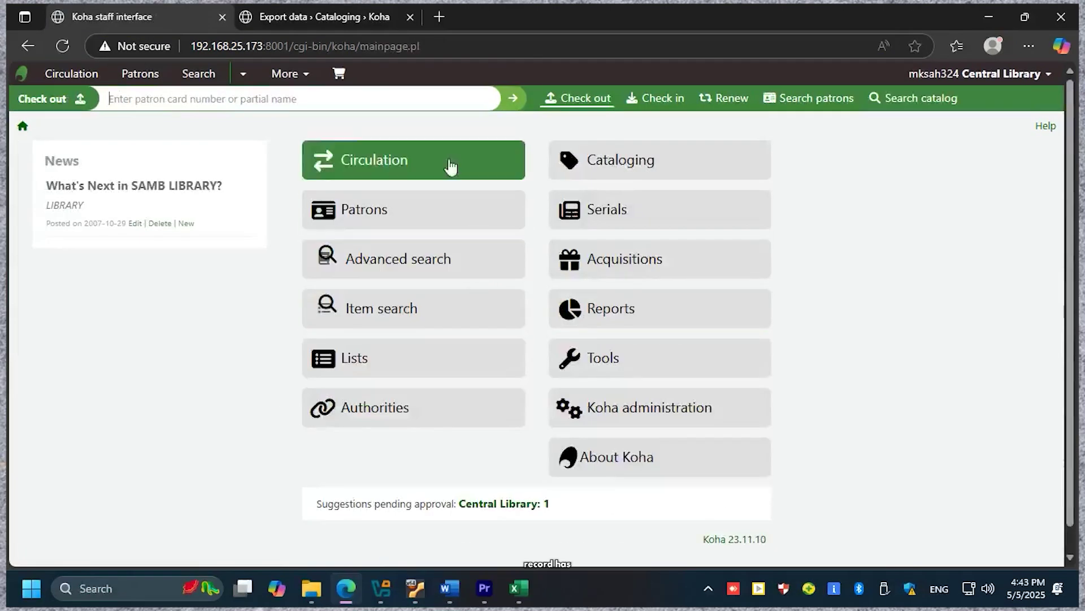
# Search for 'Population, Environment and Health 10' and trim the record URL to biblionumber=123.
pyautogui.click(223, 99)
pyautogui.write('Population, Environment and Health 10')
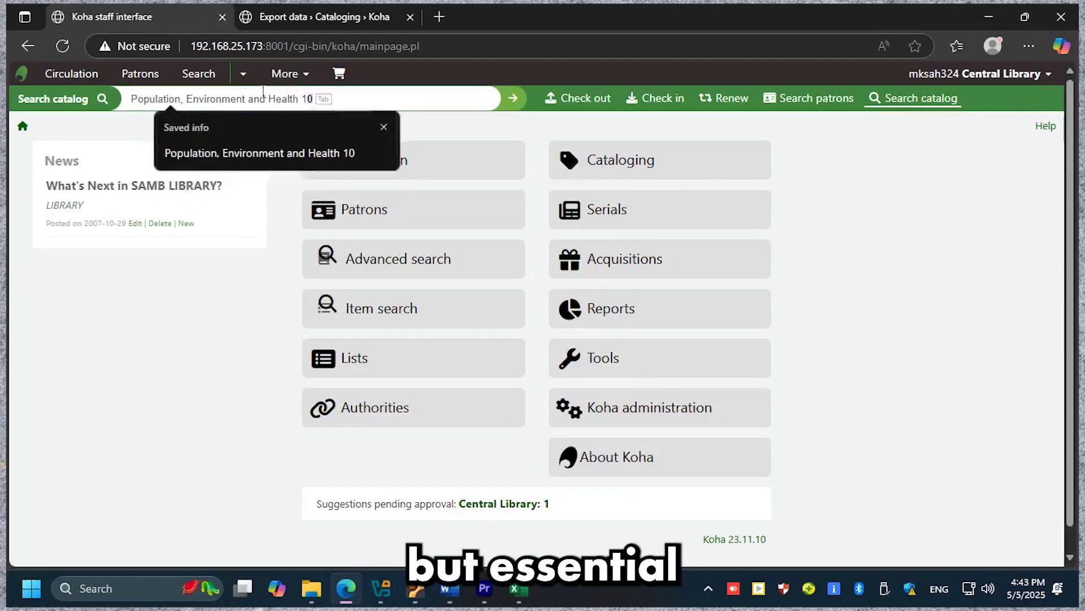
pyautogui.press('Return')
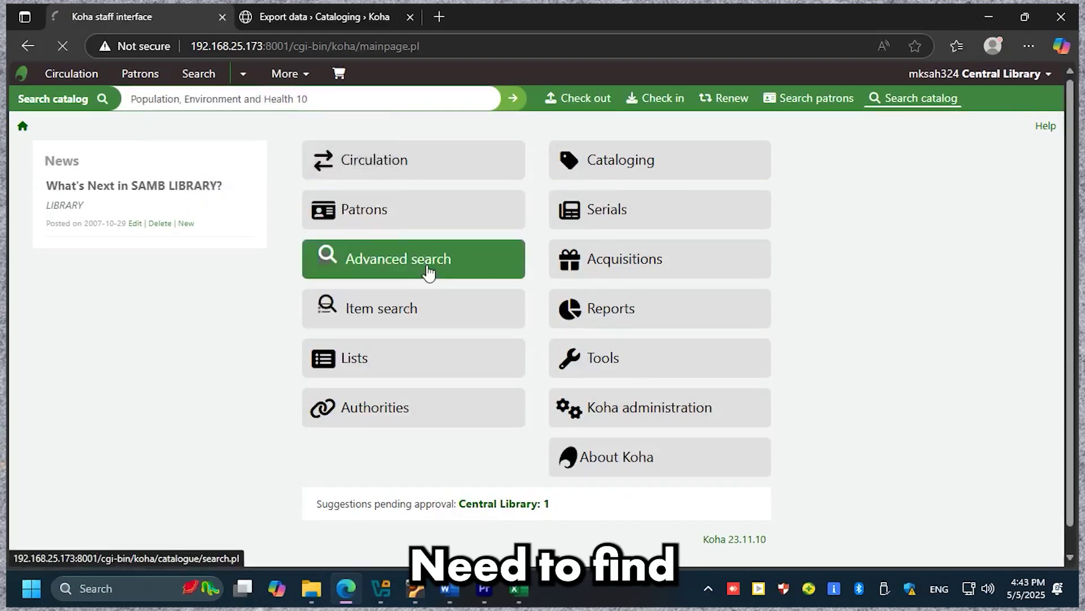
pyautogui.scroll(-1, 497, 385)
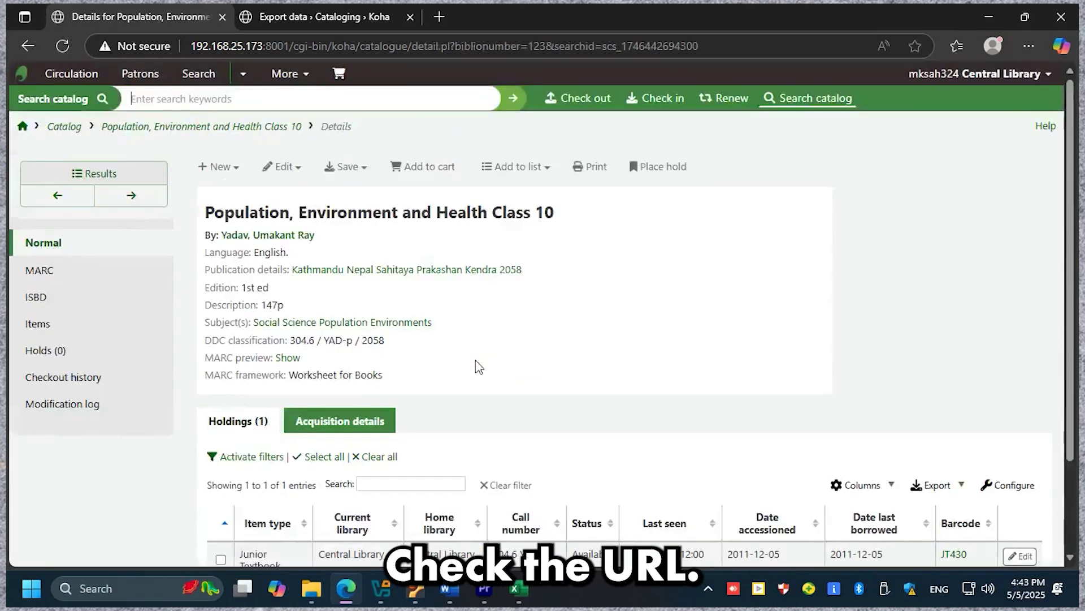
pyautogui.scroll(-1, 446, 379)
pyautogui.scroll(1, 468, 386)
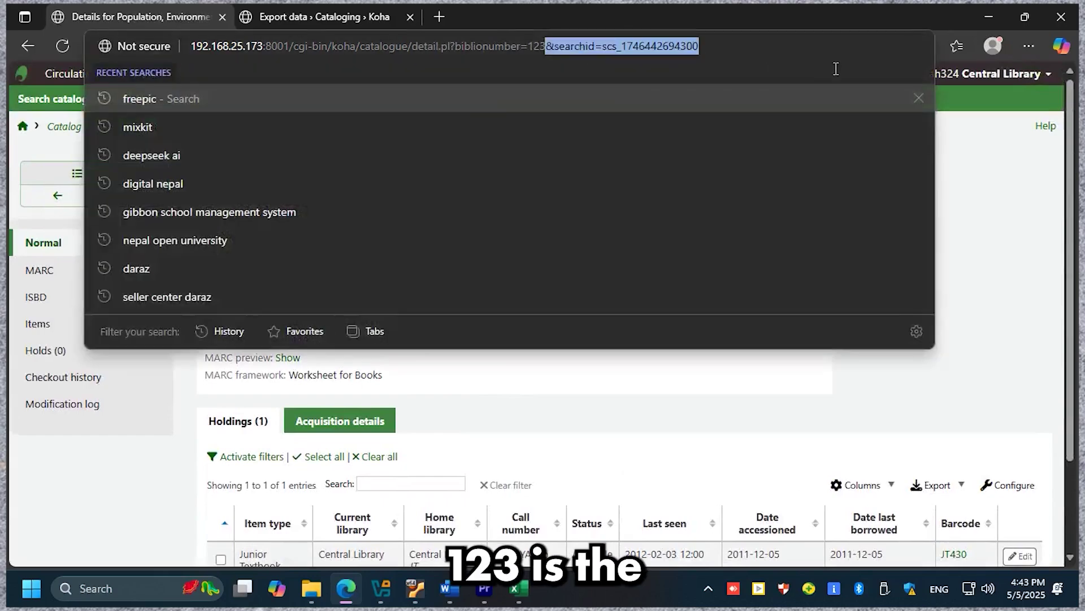
pyautogui.moveTo(546, 46); pyautogui.dragTo(836, 68)
pyautogui.press('Escape')
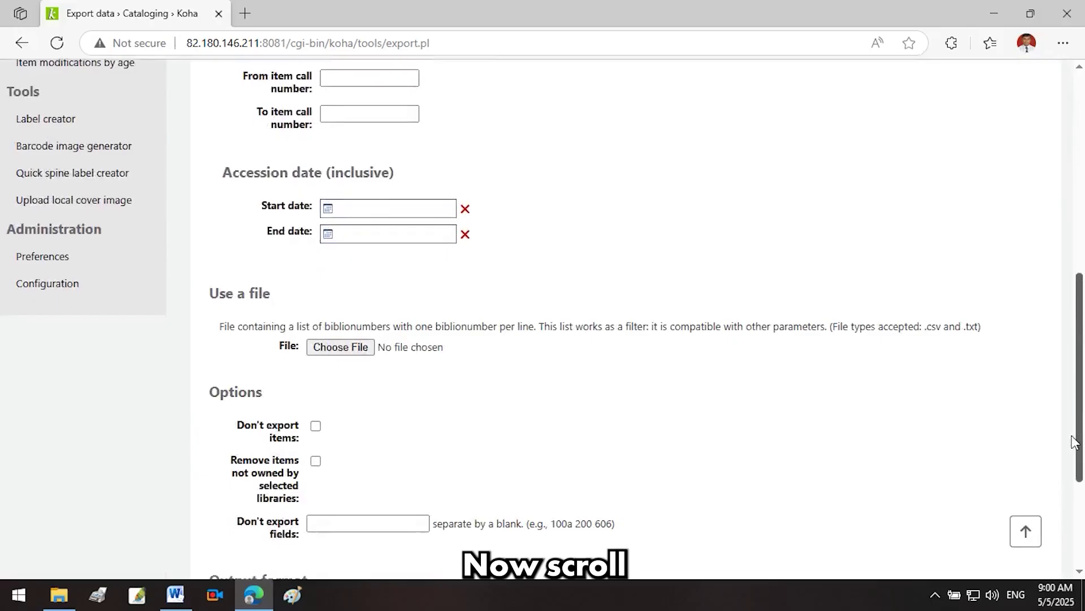
# Choose CSV as the output format and export the bibliographic records to koha.csv.
pyautogui.scroll(-2, 1076, 488)
pyautogui.scroll(-1, 1076, 487)
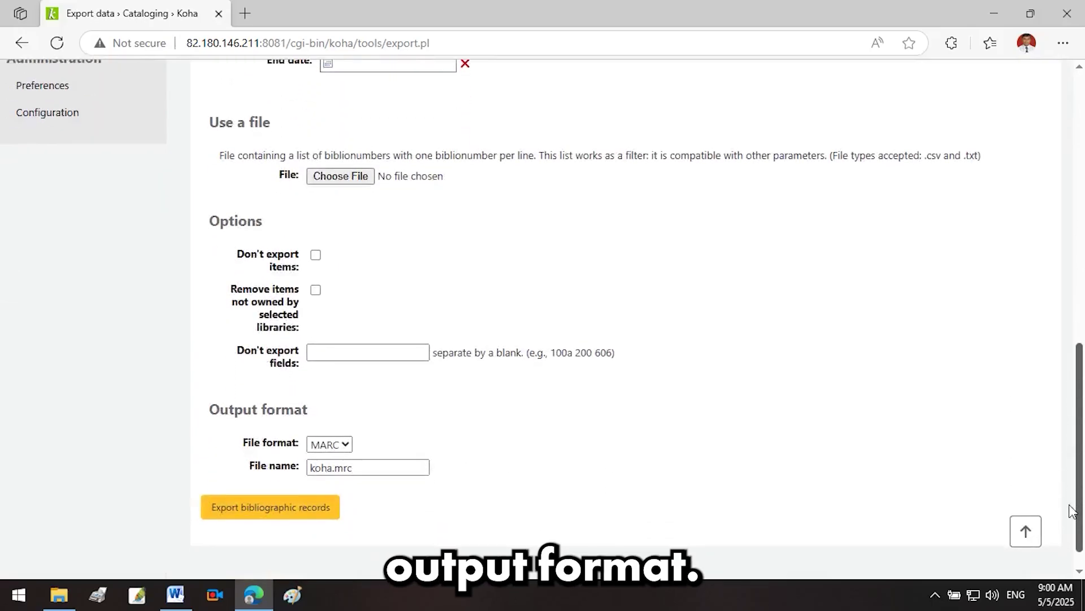
pyautogui.click(345, 445)
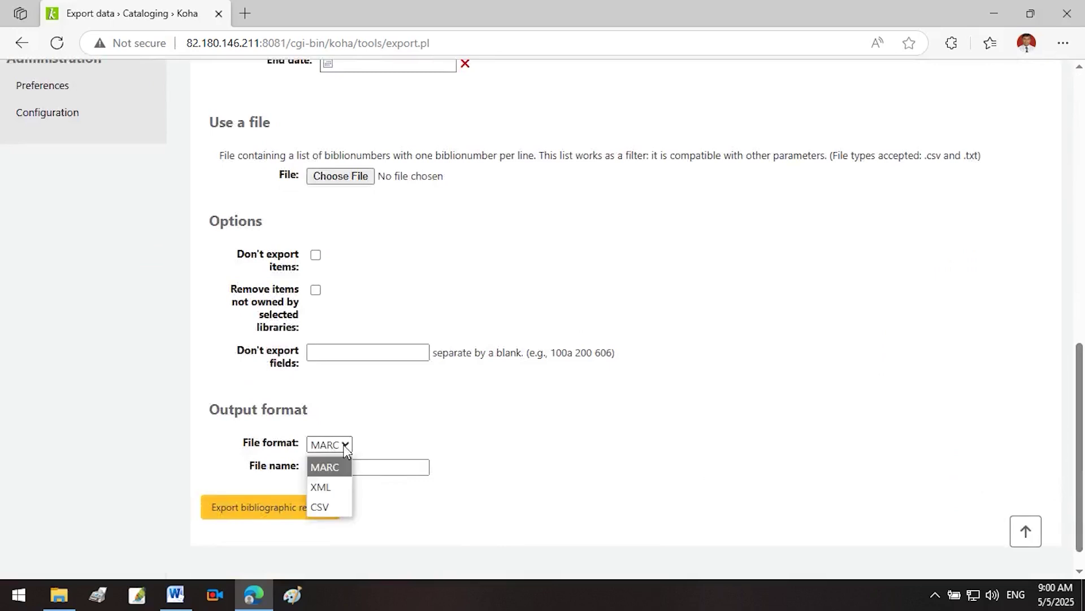
pyautogui.click(333, 506)
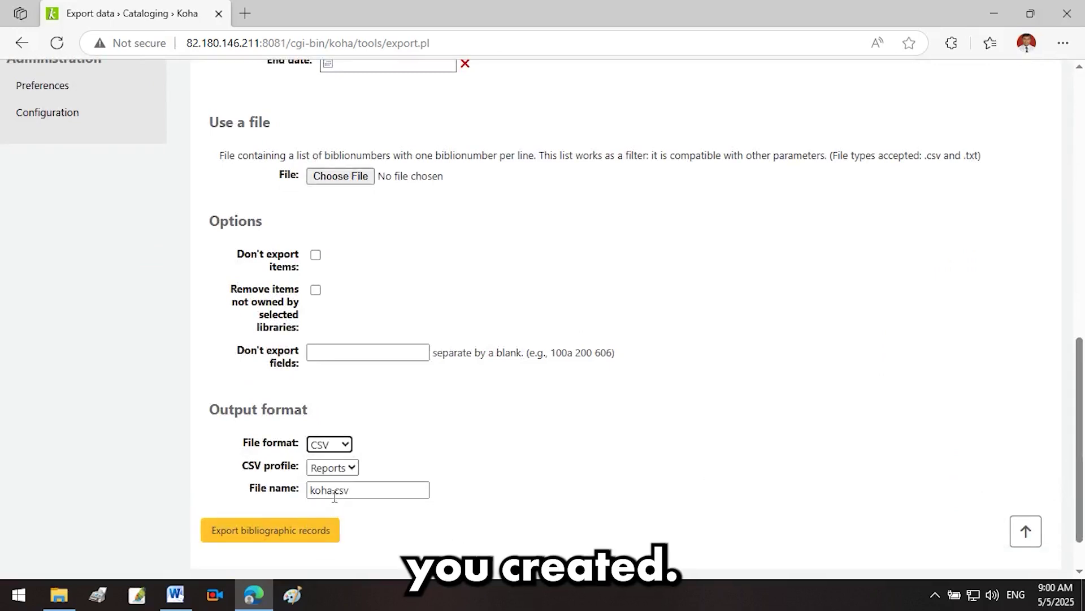
pyautogui.click(274, 530)
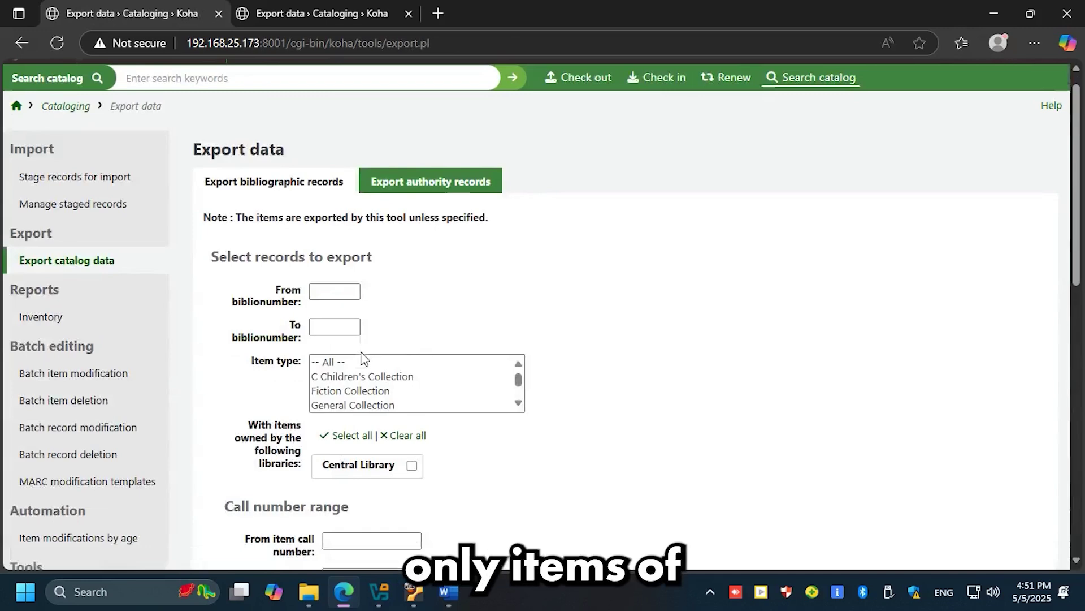
# Filter to the C Children's Collection item type and export as CSV to koha1.csv.
pyautogui.scroll(1, 362, 357)
pyautogui.scroll(-2, 354, 356)
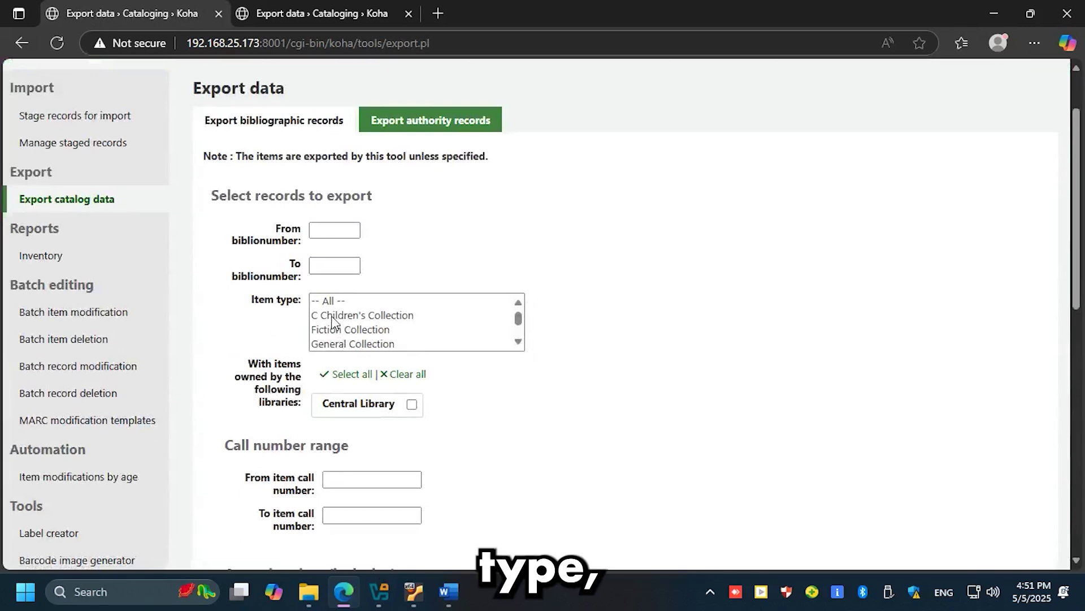
pyautogui.click(334, 321)
pyautogui.scroll(-5, 441, 405)
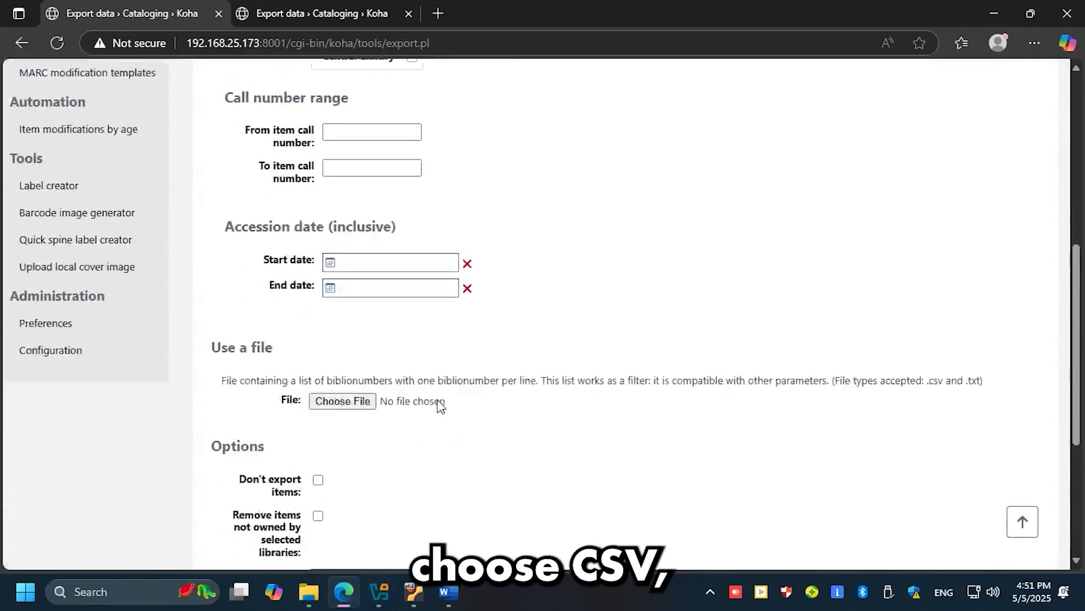
pyautogui.scroll(-4, 440, 406)
pyautogui.click(339, 402)
pyautogui.click(327, 435)
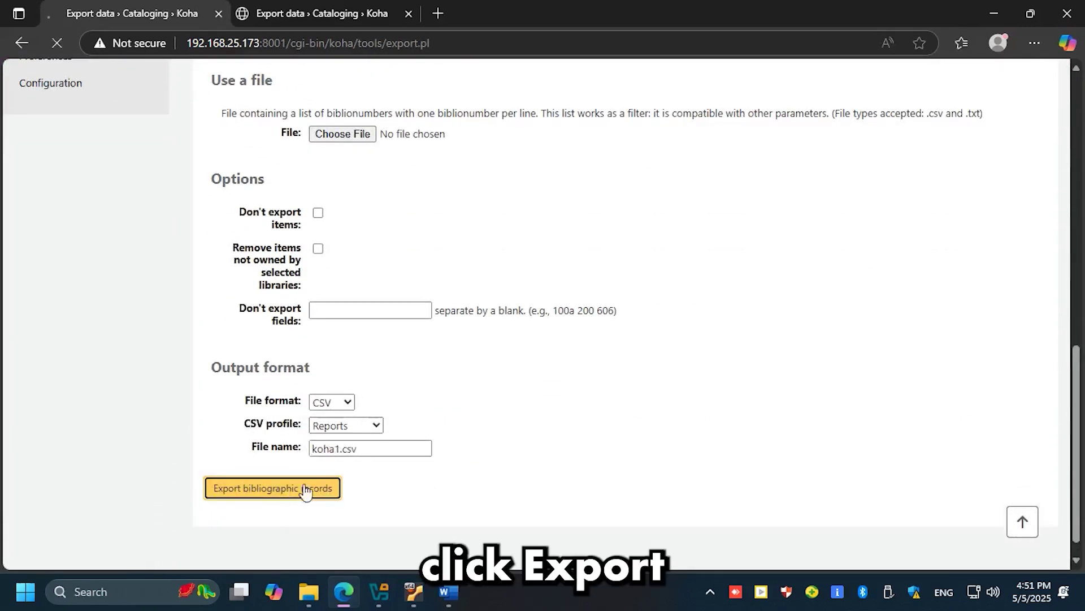
pyautogui.click(318, 487)
pyautogui.scroll(2, 497, 393)
pyautogui.scroll(3, 501, 390)
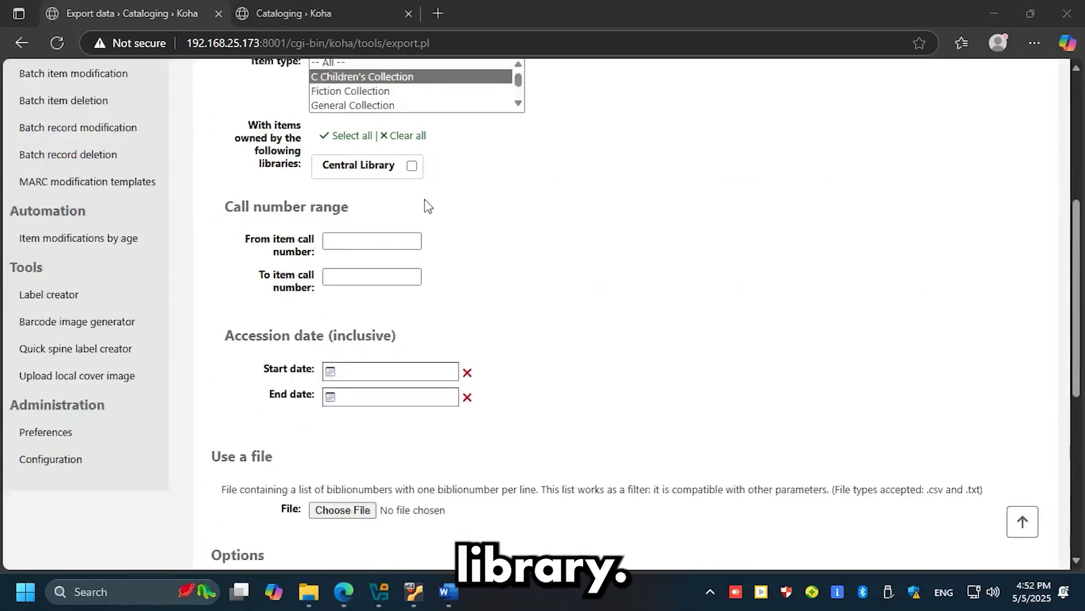
# Limit the export to Central Library items and keep Reports as the CSV profile.
pyautogui.click(412, 166)
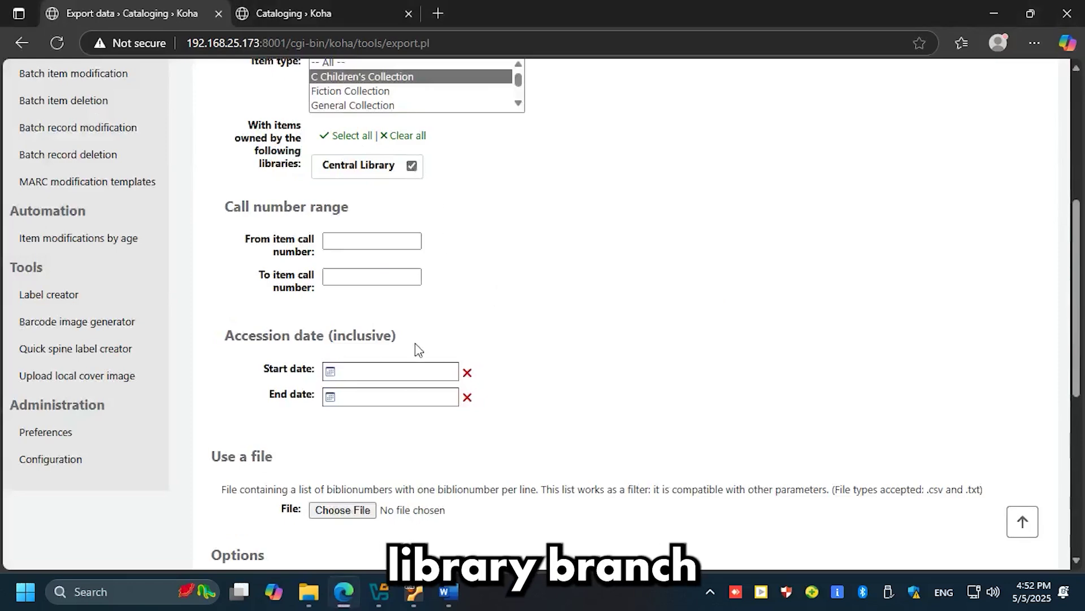
pyautogui.scroll(-7, 416, 346)
pyautogui.click(344, 408)
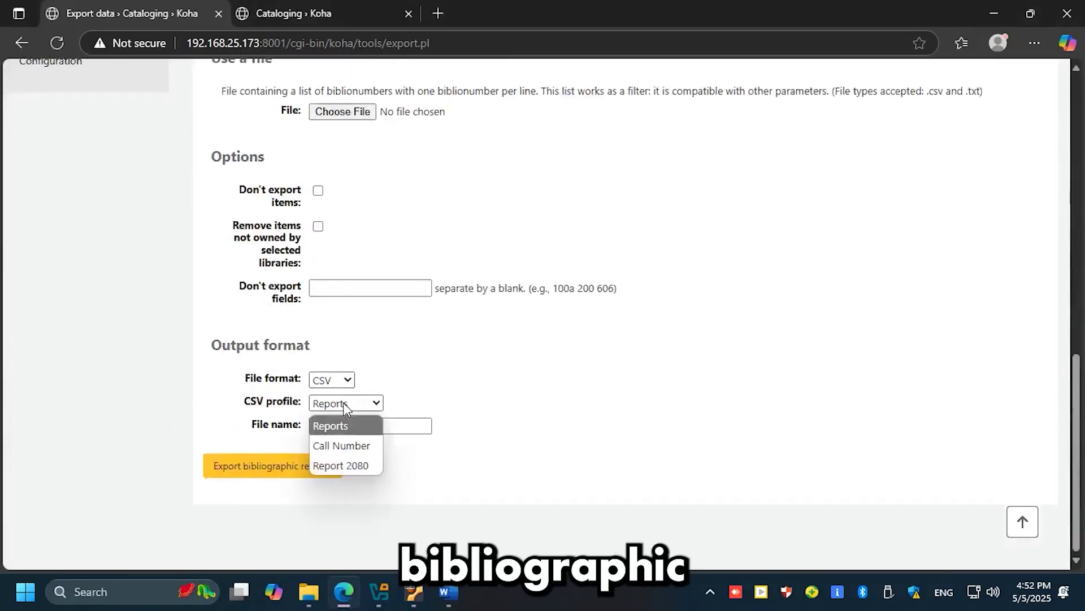
pyautogui.click(339, 426)
pyautogui.click(340, 428)
pyautogui.write('2')
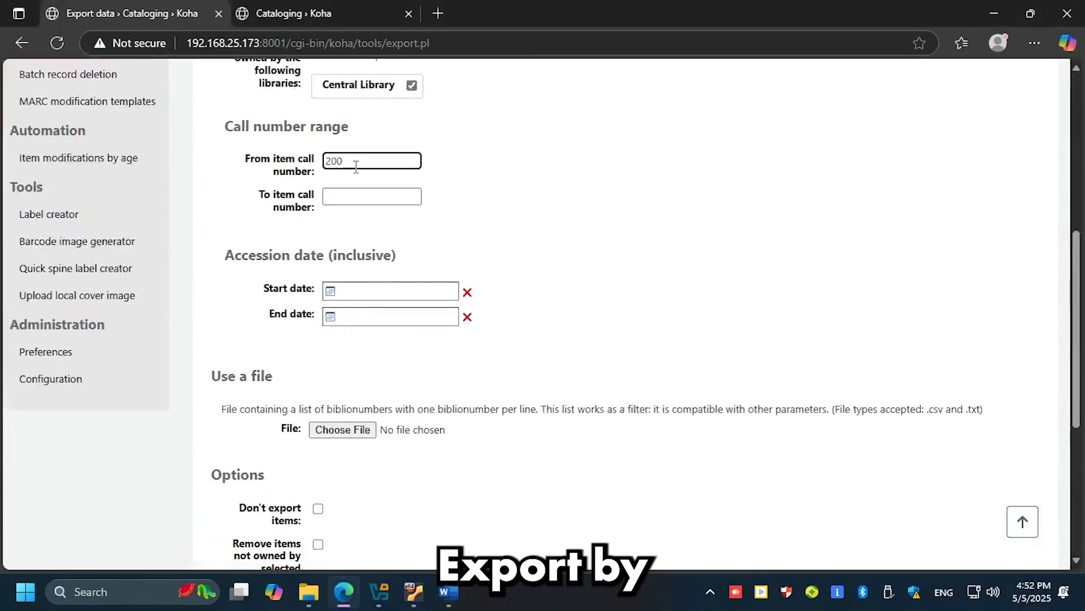
# Set the item call number range to 200–299 and rename the output file koha12.csv.
pyautogui.click(351, 194)
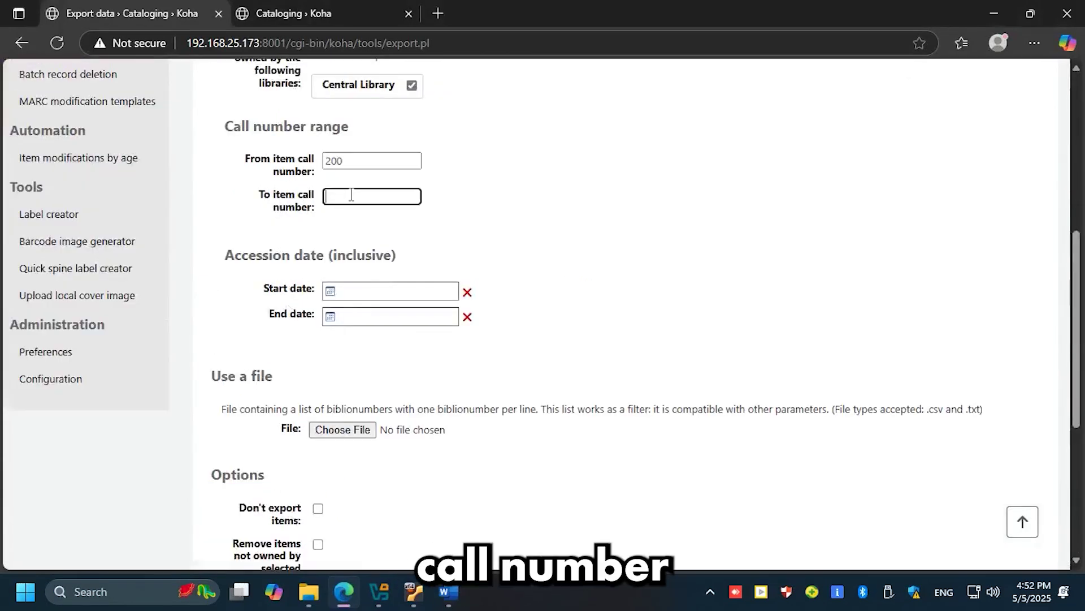
pyautogui.write('299')
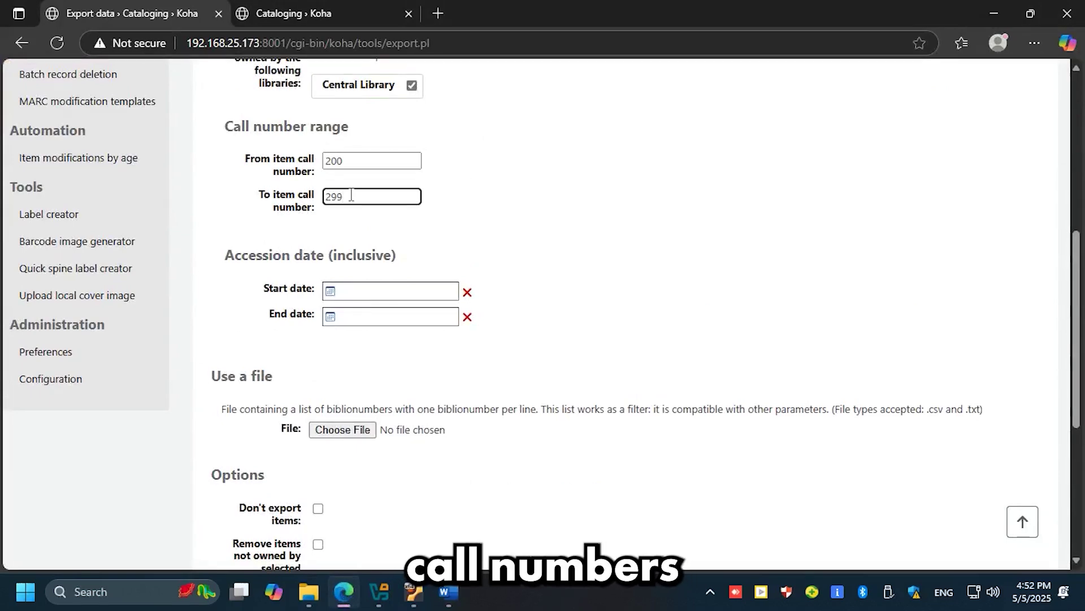
pyautogui.scroll(-5, 317, 421)
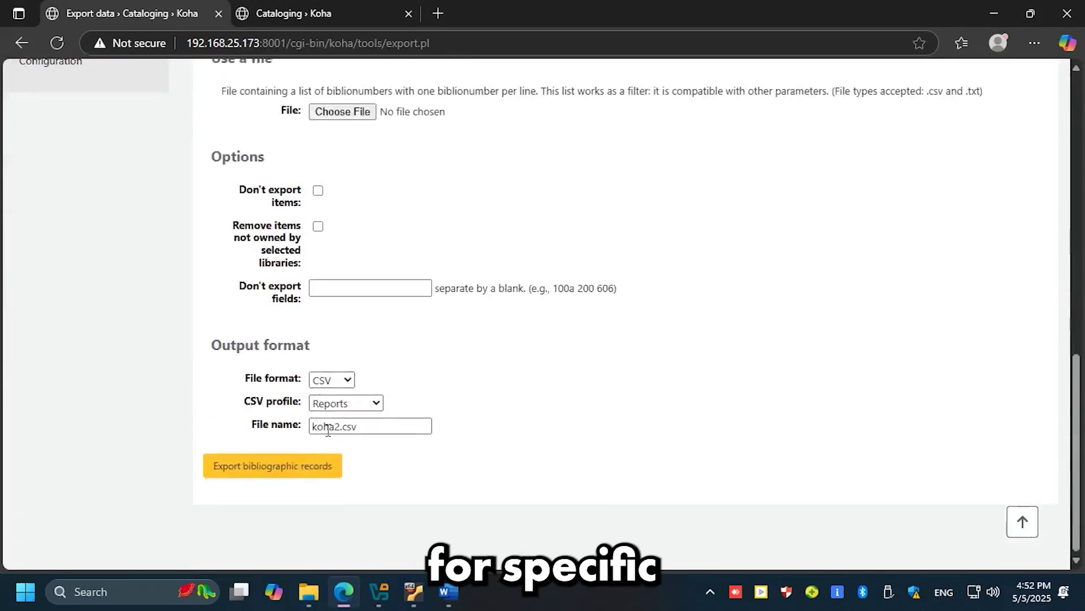
pyautogui.click(338, 426)
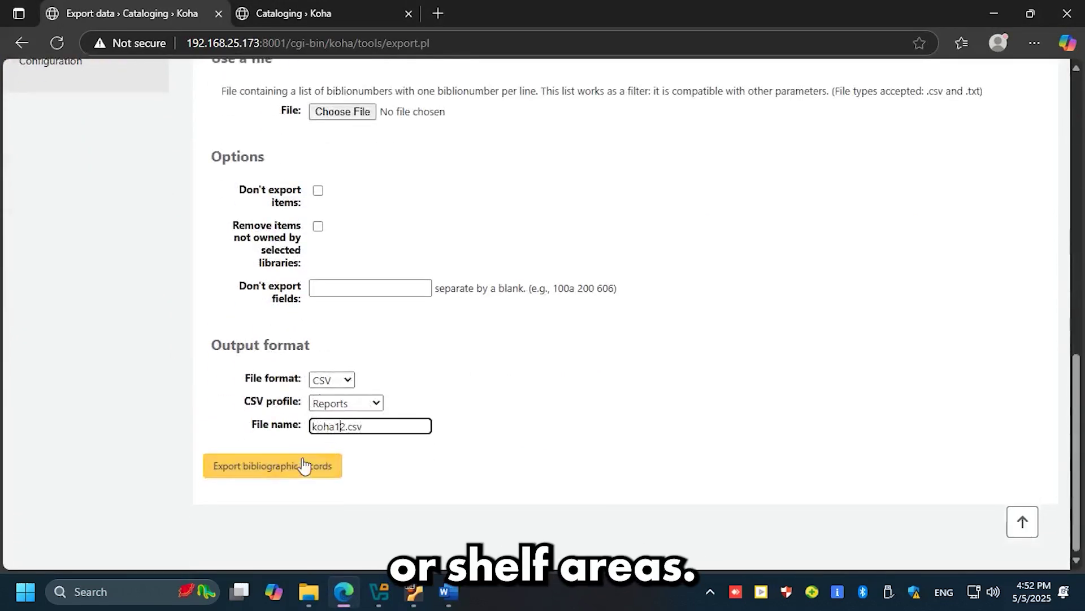
# Export the call-number-filtered records, then browse the Desktop for a biblionumber list file.
pyautogui.click(277, 467)
pyautogui.scroll(5, 431, 379)
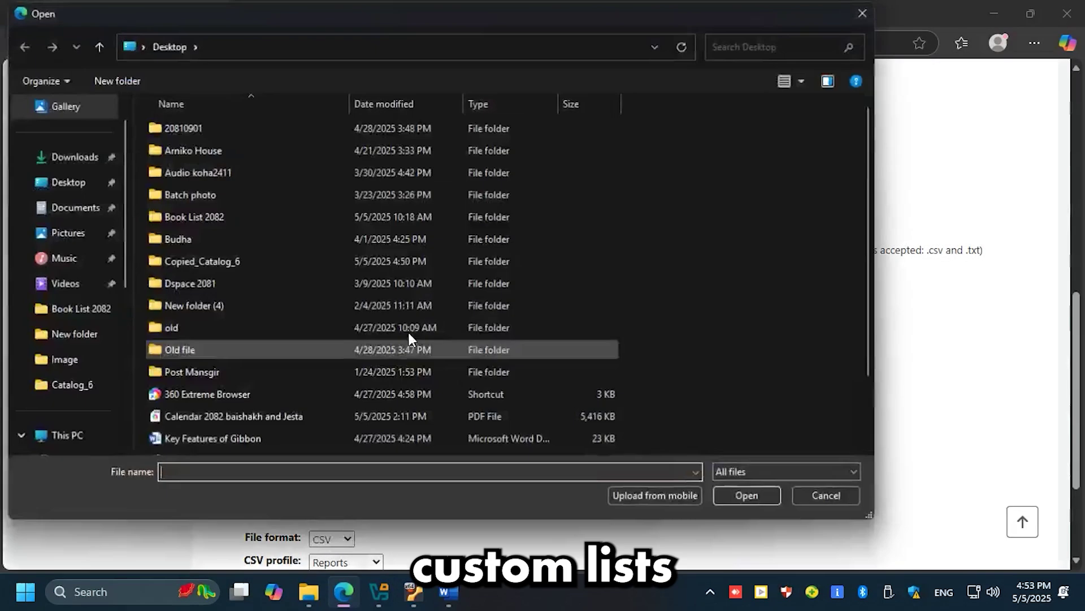
pyautogui.click(62, 182)
pyautogui.scroll(-2, 257, 338)
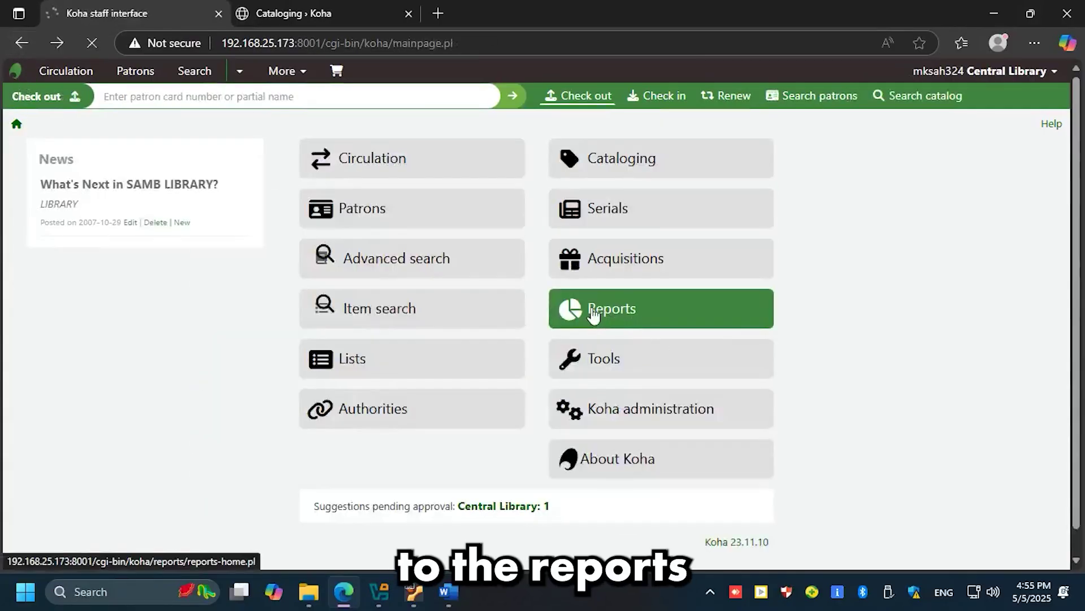
# Open Reports and list the saved guided reports via Use saved.
pyautogui.click(617, 322)
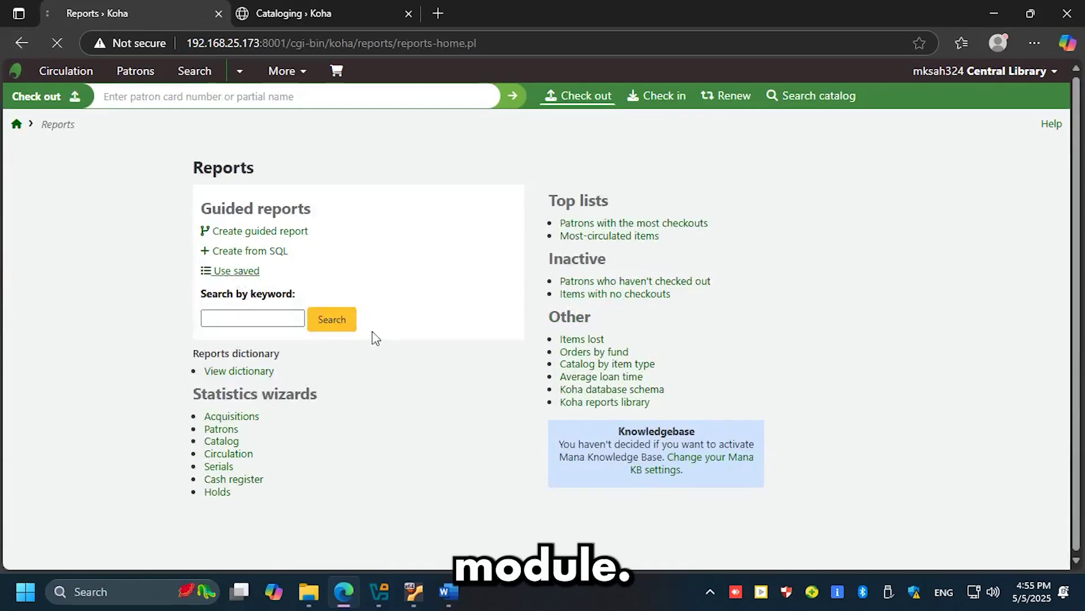
pyautogui.click(232, 272)
pyautogui.scroll(-3, 357, 390)
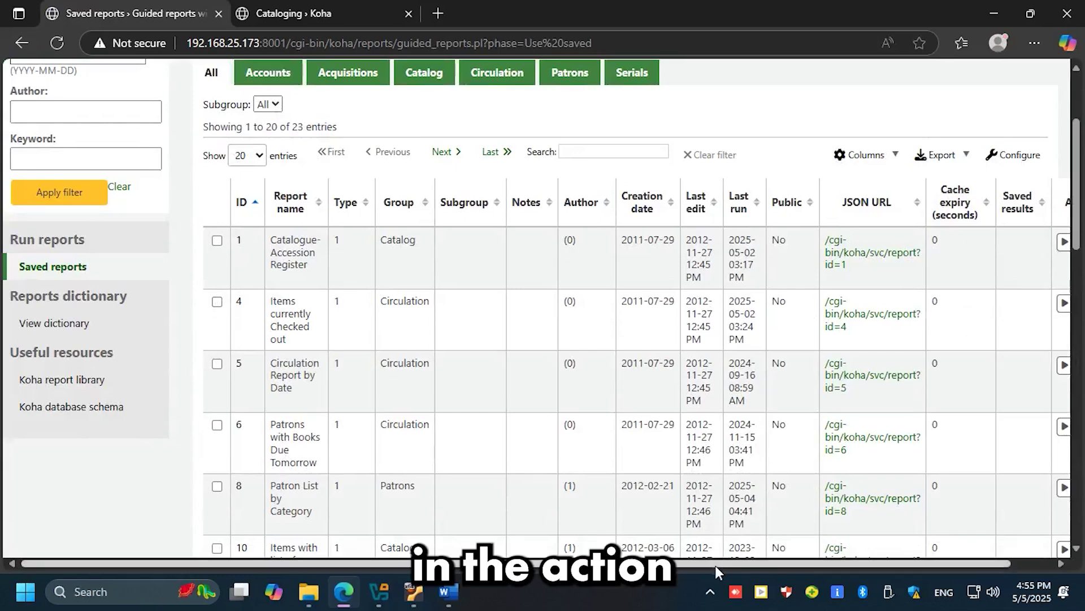
pyautogui.moveTo(714, 565); pyautogui.dragTo(757, 564)
# Run report 4, Items currently Checked out, and download its 2276 results as Open Document Spreadsheet.
pyautogui.click(173, 302)
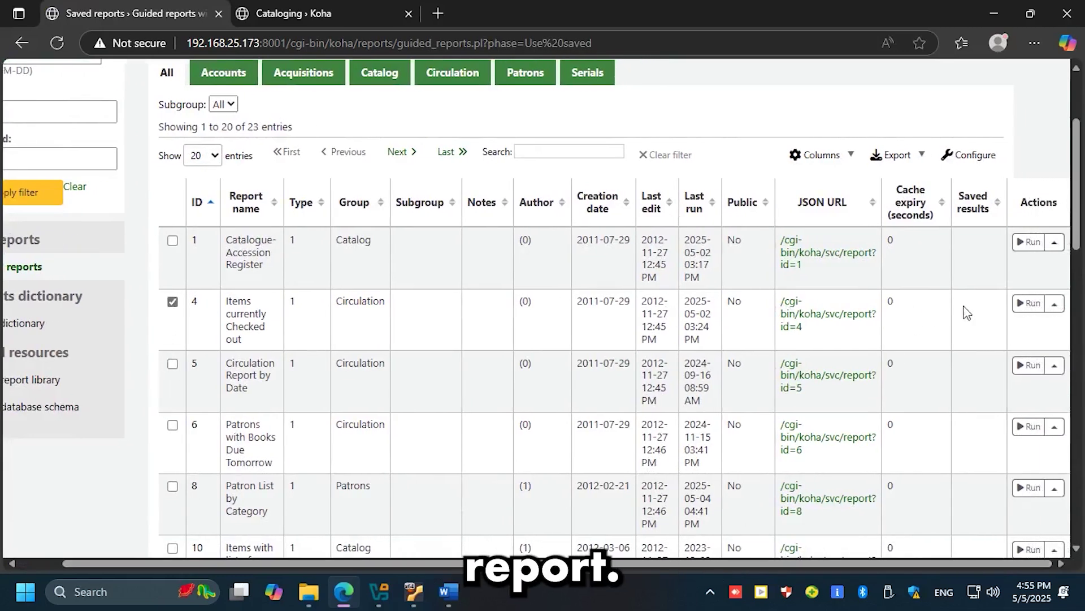
pyautogui.click(1029, 303)
pyautogui.click(561, 165)
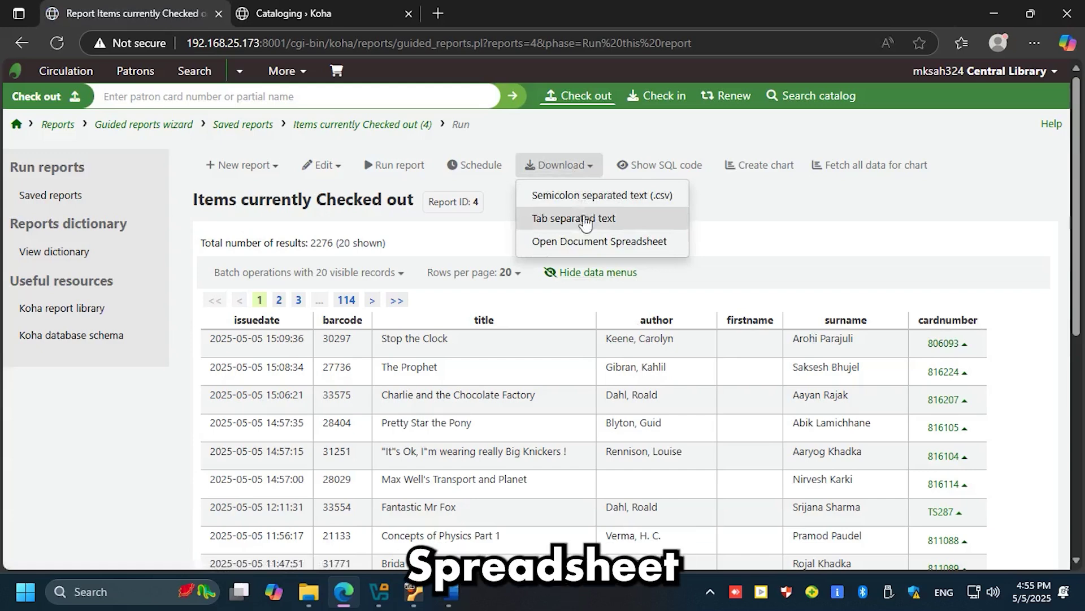
pyautogui.click(587, 241)
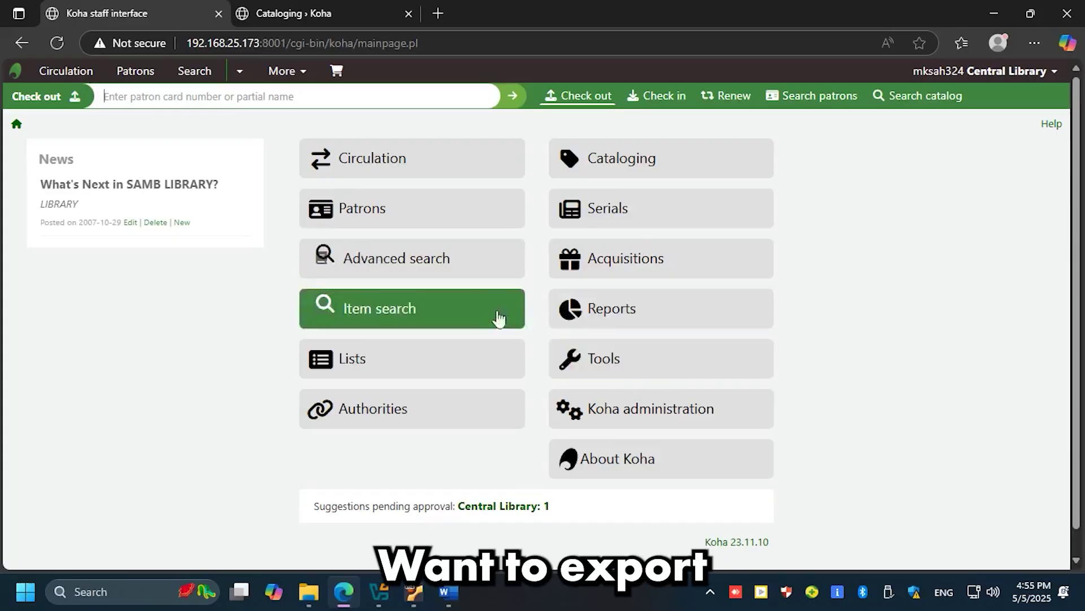
# Export the Grade VII_2082 patron list from the Patrons module as an Excel file.
pyautogui.click(398, 219)
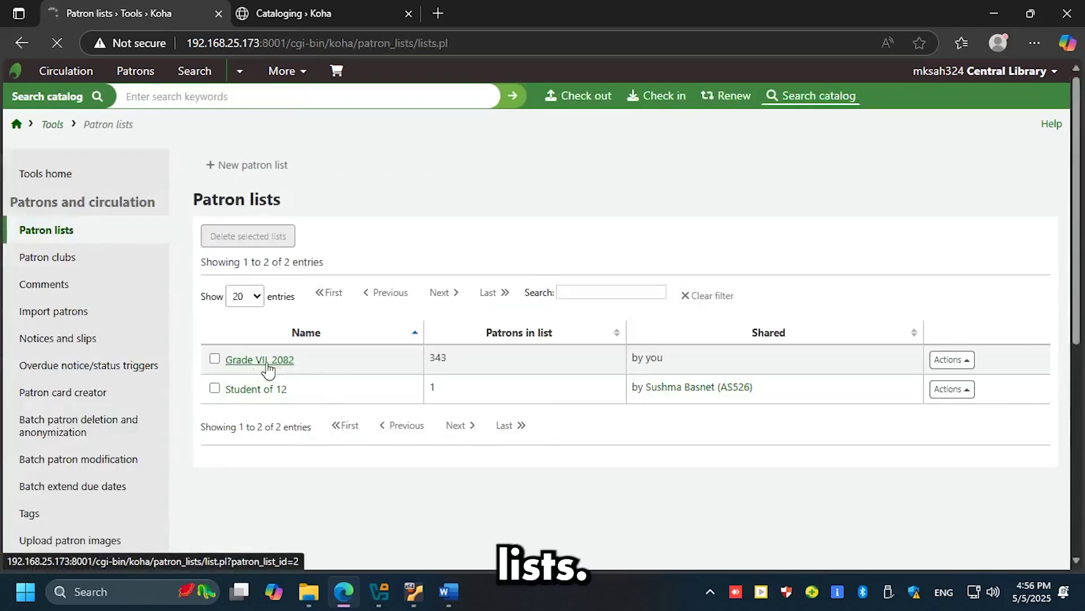
pyautogui.click(266, 361)
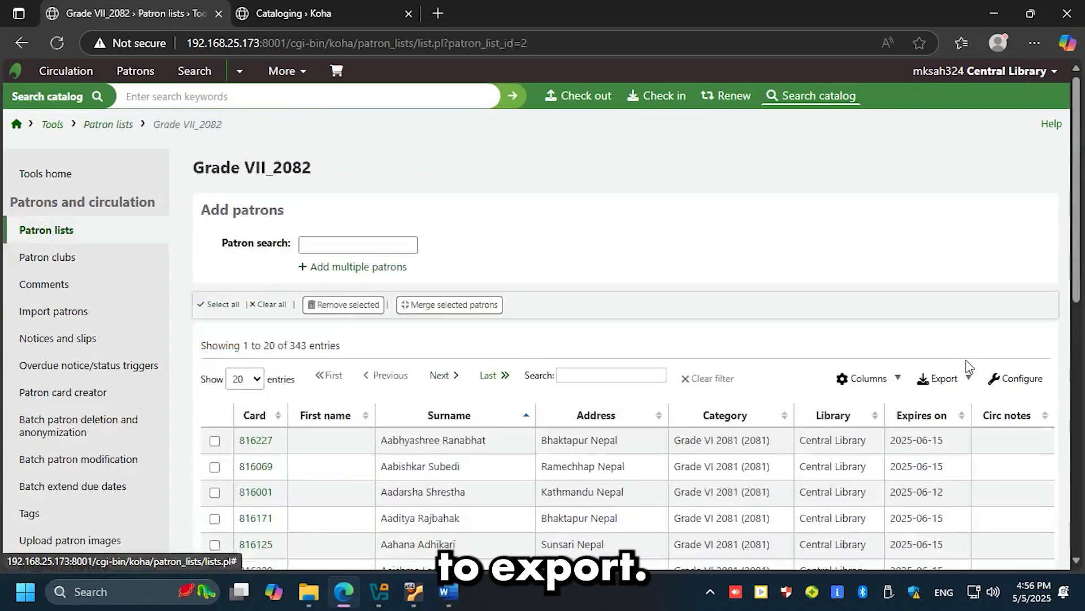
pyautogui.click(955, 378)
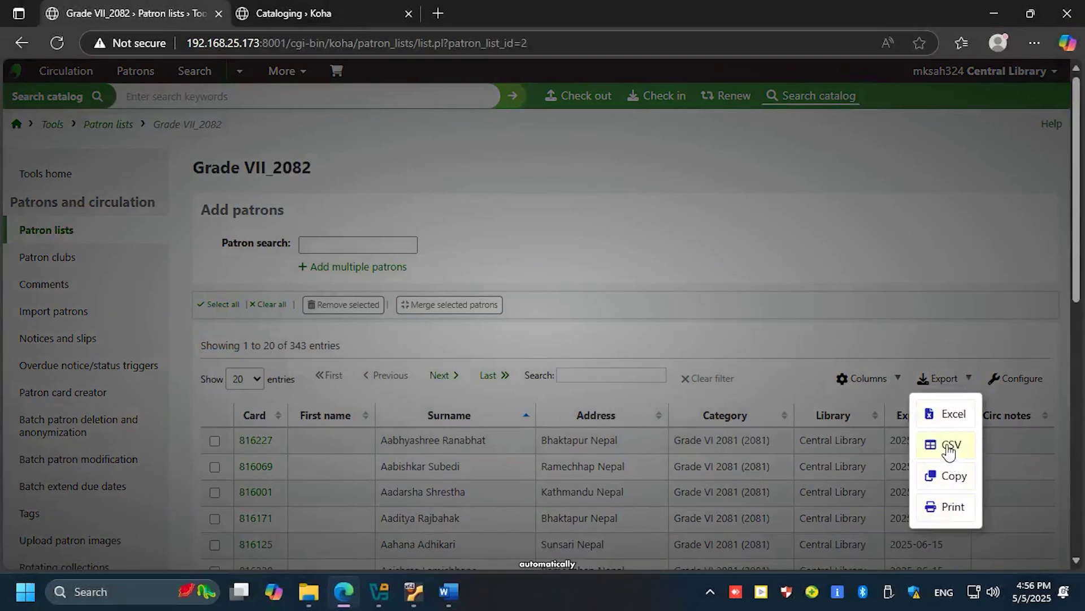
pyautogui.click(948, 415)
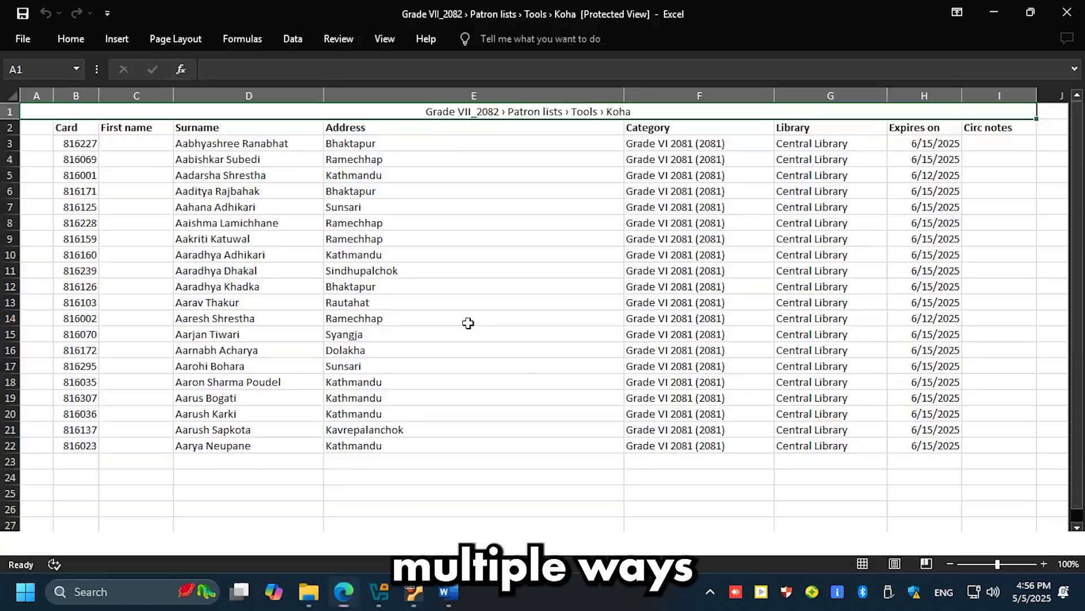
# Scroll through the Grade VII_2082 workbook to review the patron rows down to row 22.
pyautogui.scroll(-3, 478, 336)
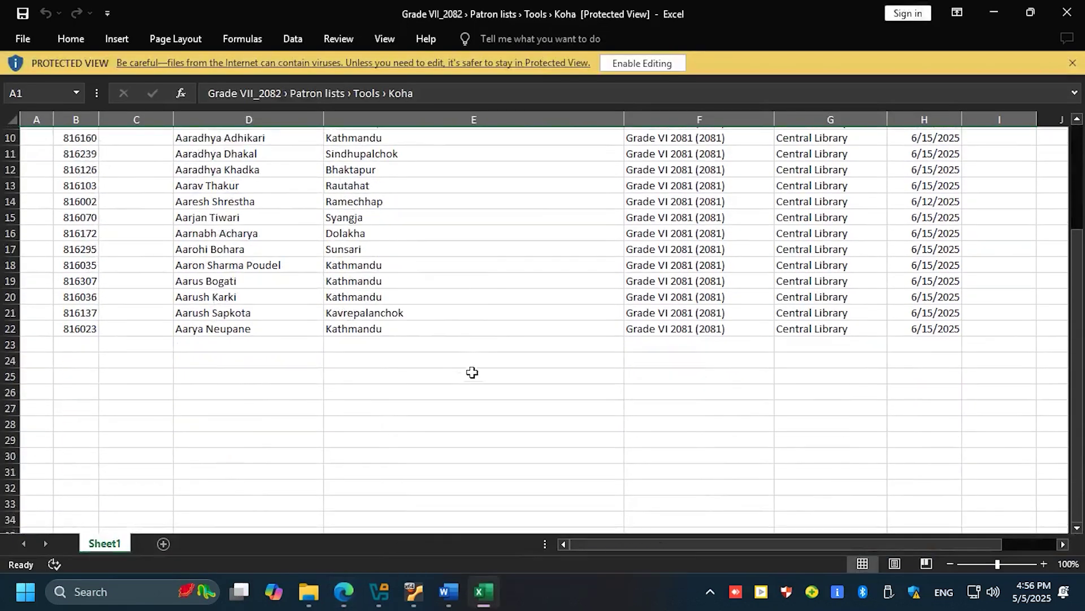